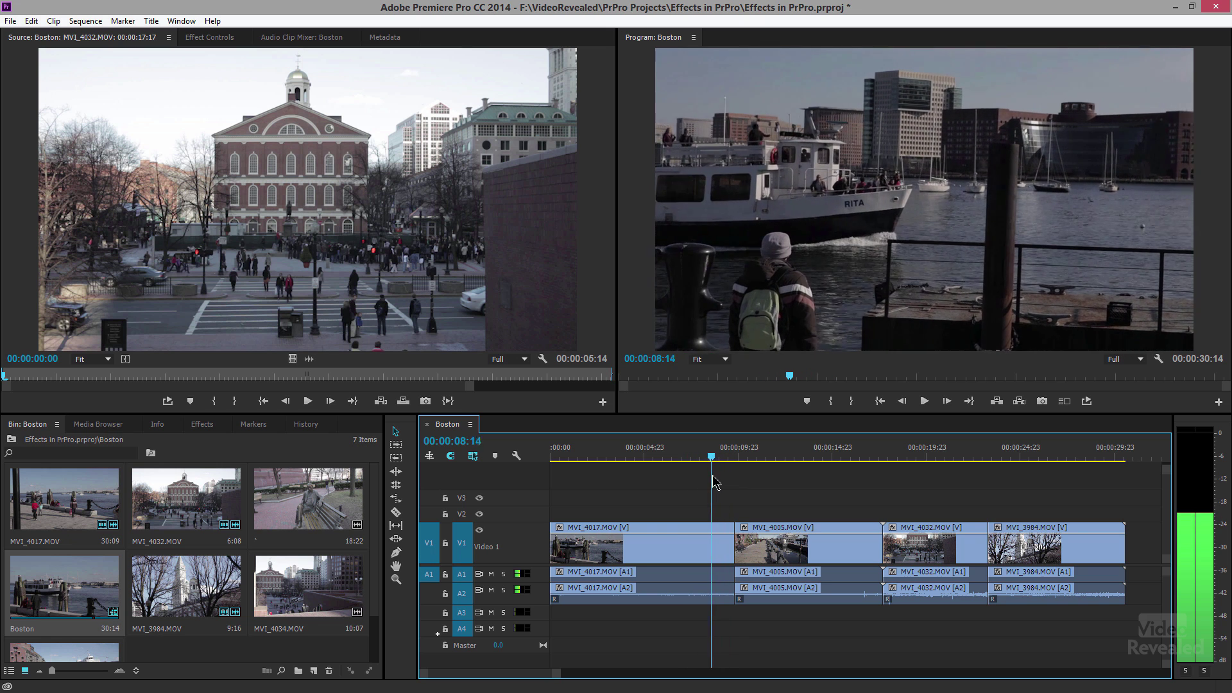
- Move the playhead back to about 6 seconds and toggle video keyframe display on clips
mouse_move(735, 484)
left_mouse_down()
mouse_move(682, 485)
mouse_move(721, 486)
left_mouse_up()
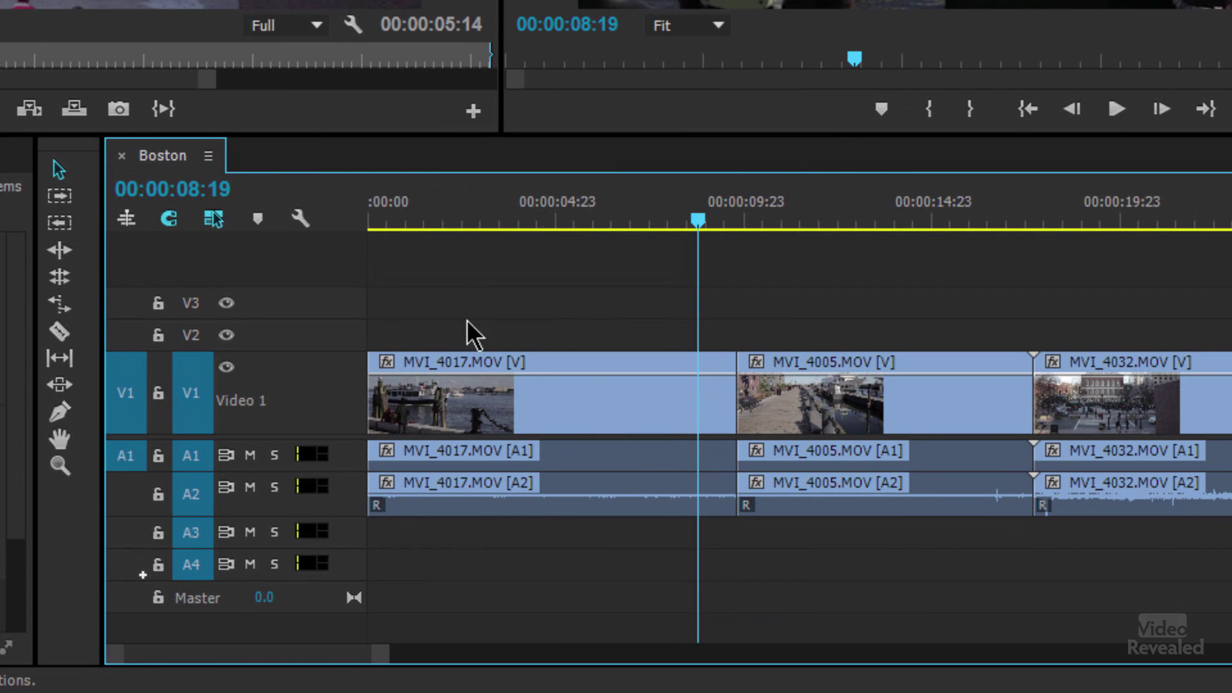
left_click(303, 220)
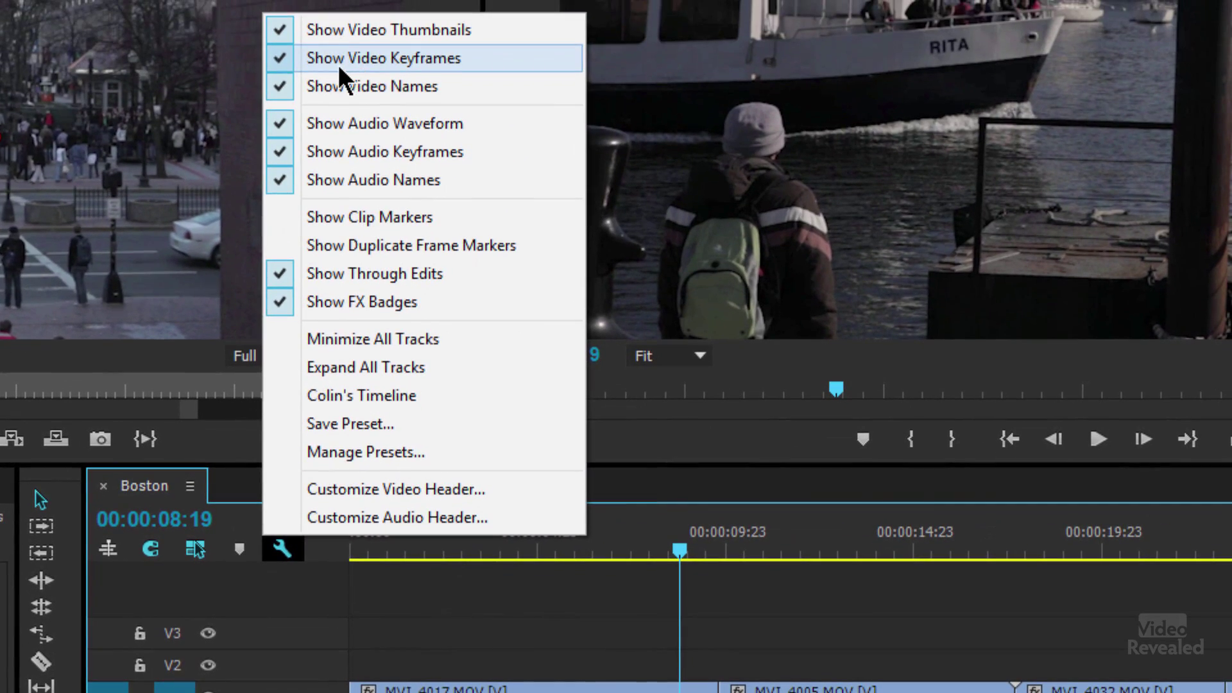
left_click(390, 60)
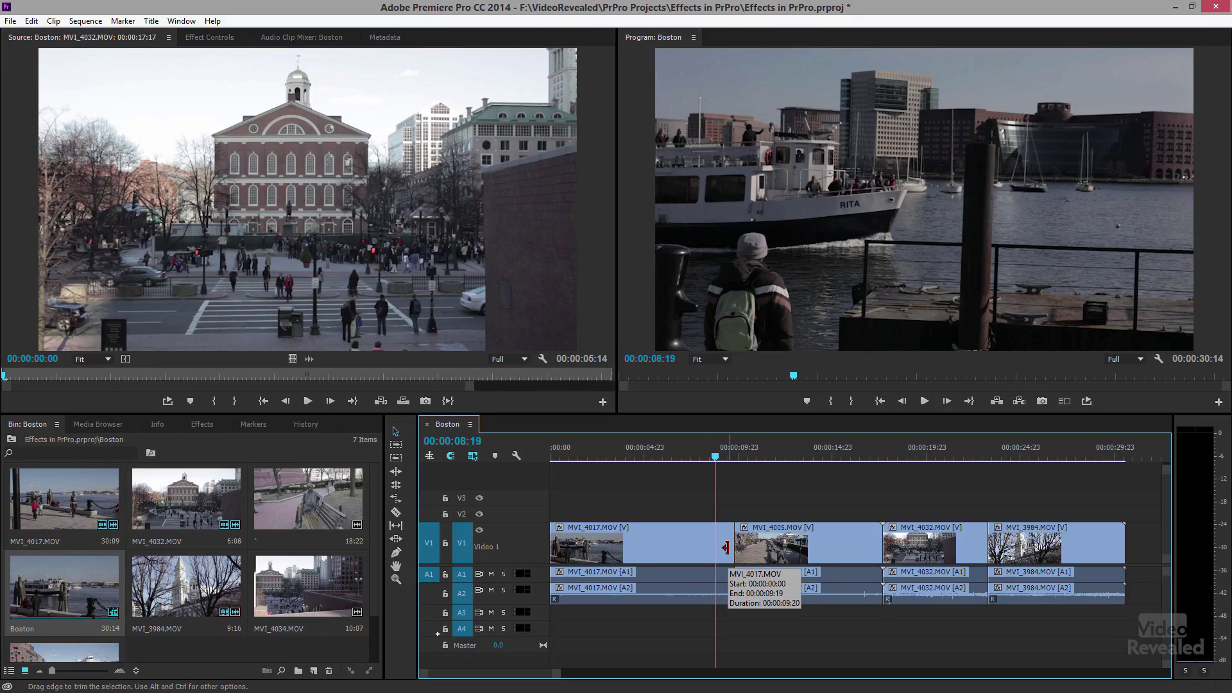
- With the Selection tool, trim MVI_4017's end, leaving a gap, and preview the result
left_click(396, 433)
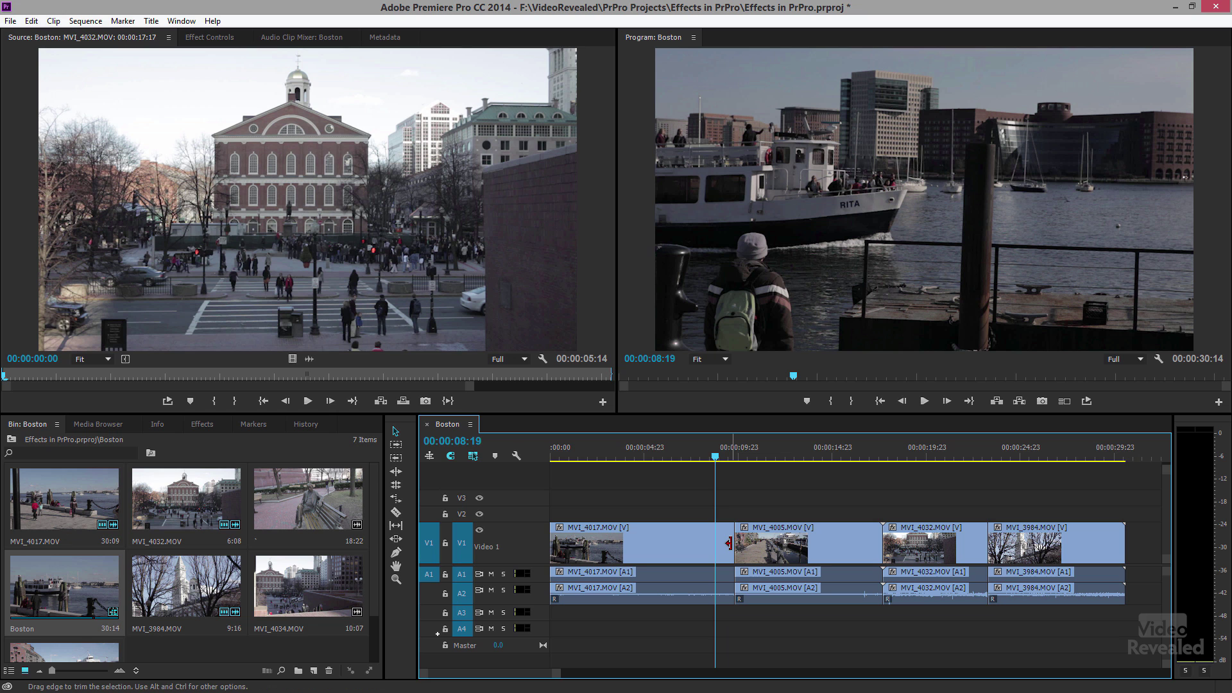
left_click_drag(728, 543, 714, 545)
left_click_drag(719, 460, 742, 473)
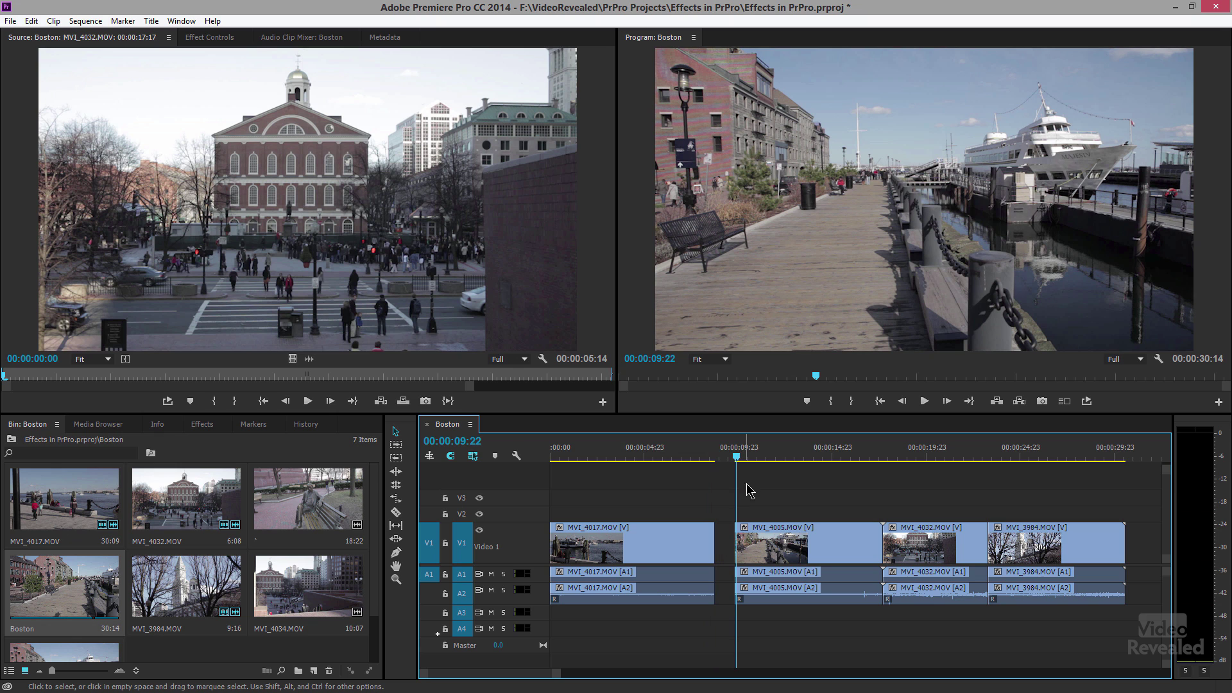
- Try closing the gap by moving MVI_4005, MVI_4032 and MVI_3984 left or ripple-deleting it, then undo everything
left_click_drag(753, 488, 1023, 558)
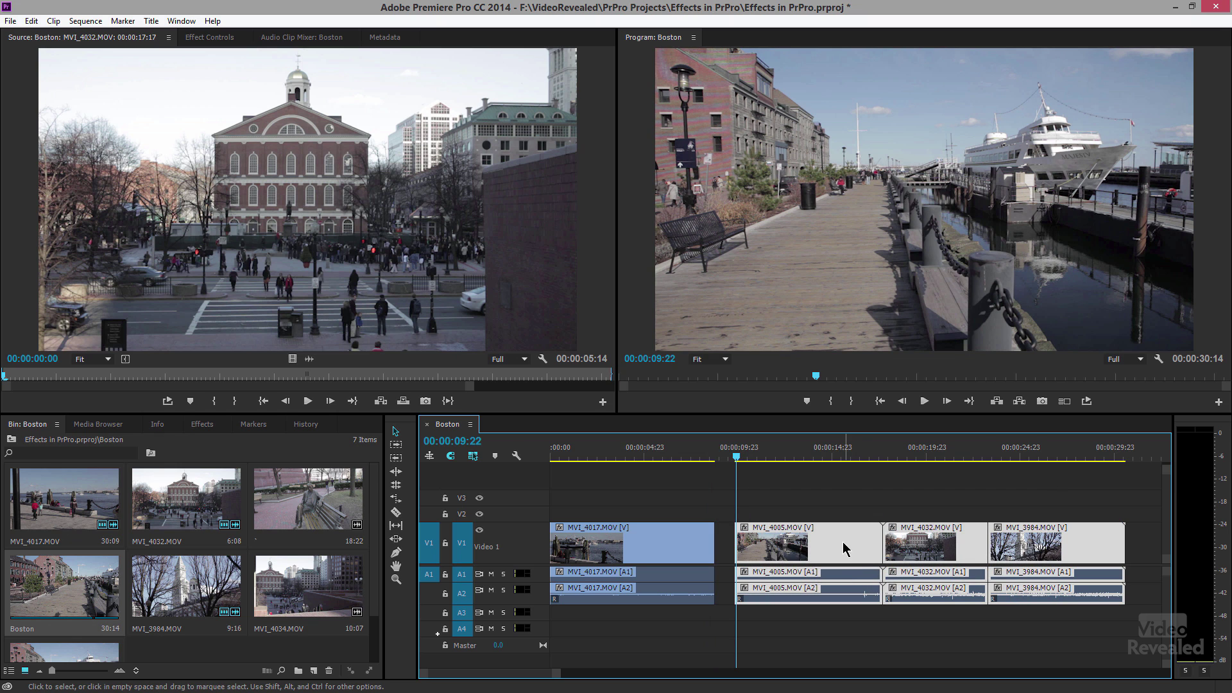
left_click_drag(812, 548, 791, 549)
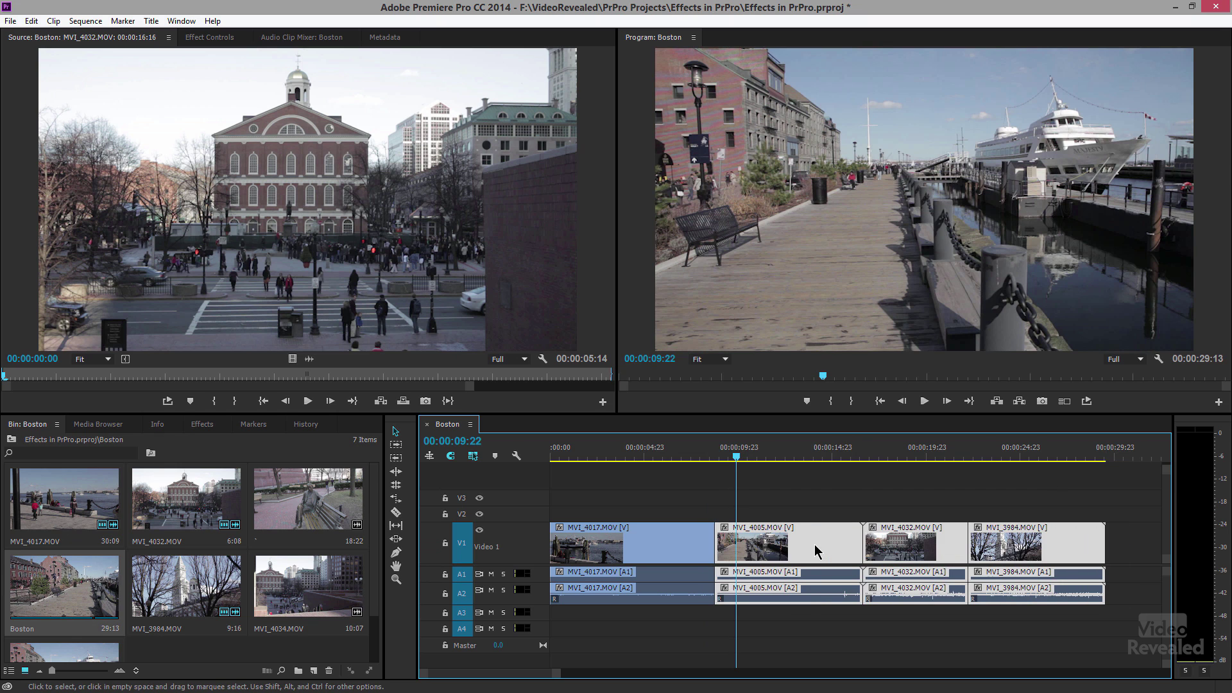
key("Escape")
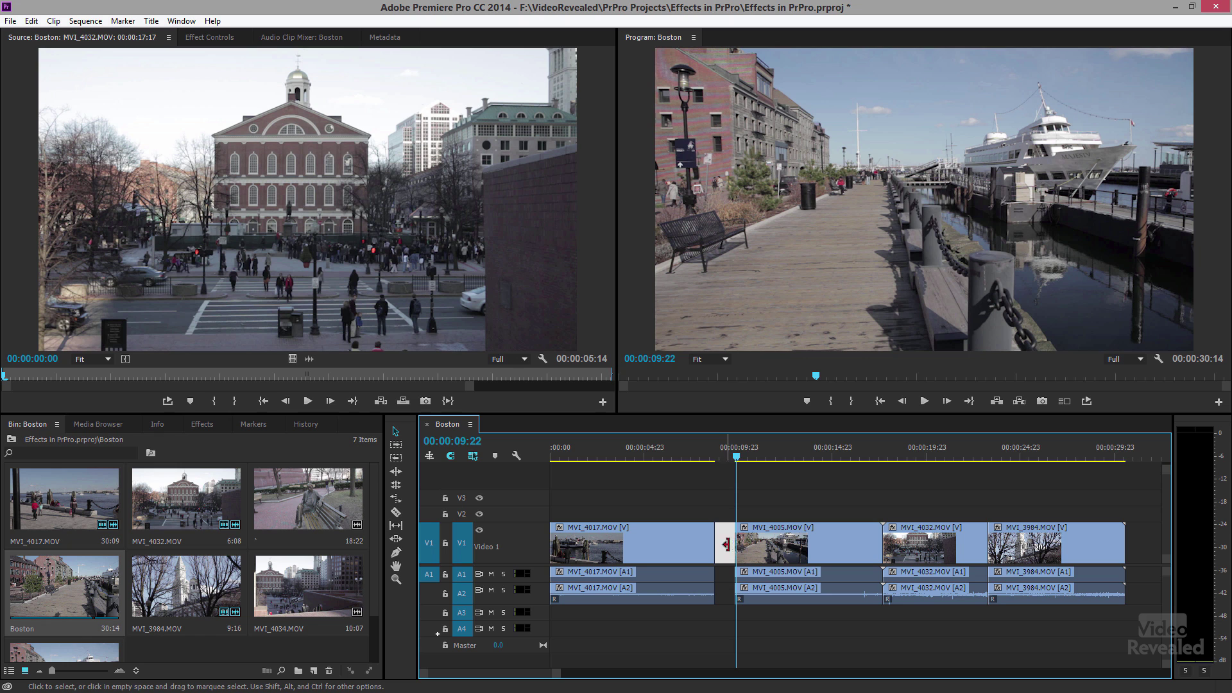
key("Delete")
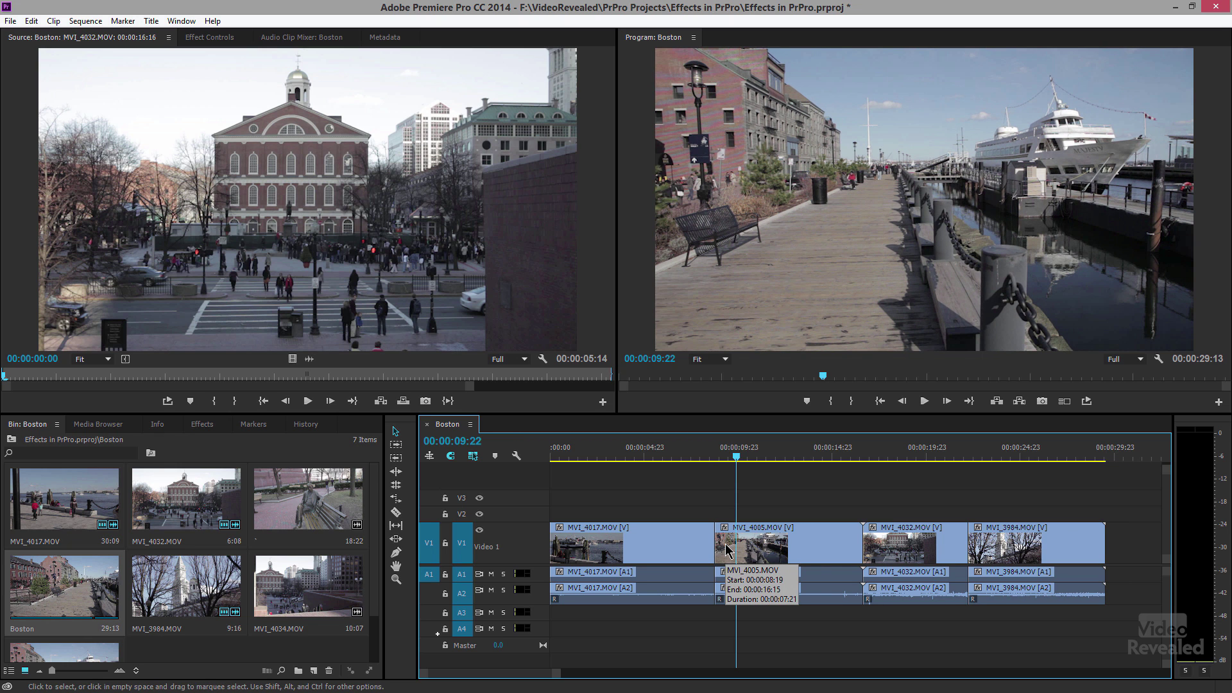
key("ctrl+z")
left_click(734, 456)
left_click_drag(734, 454, 720, 462)
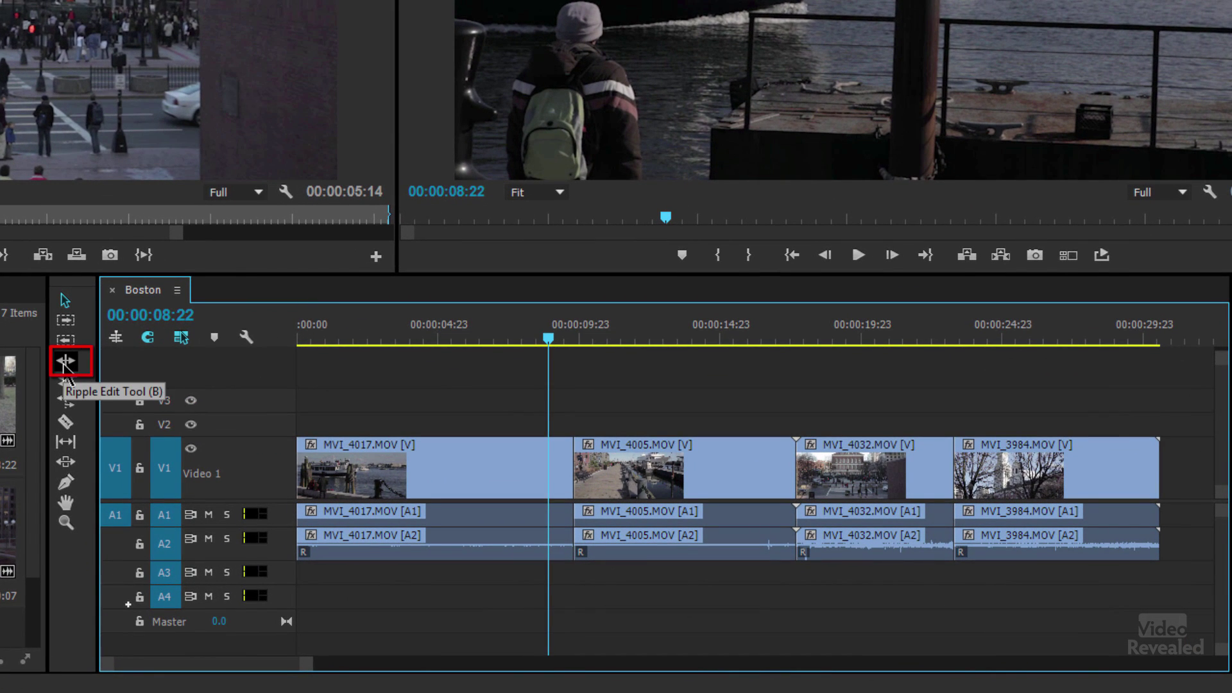
- With the Ripple Edit tool, shorten then lengthen MVI_4017's end at the MVI_4005 edit point
left_click(64, 361)
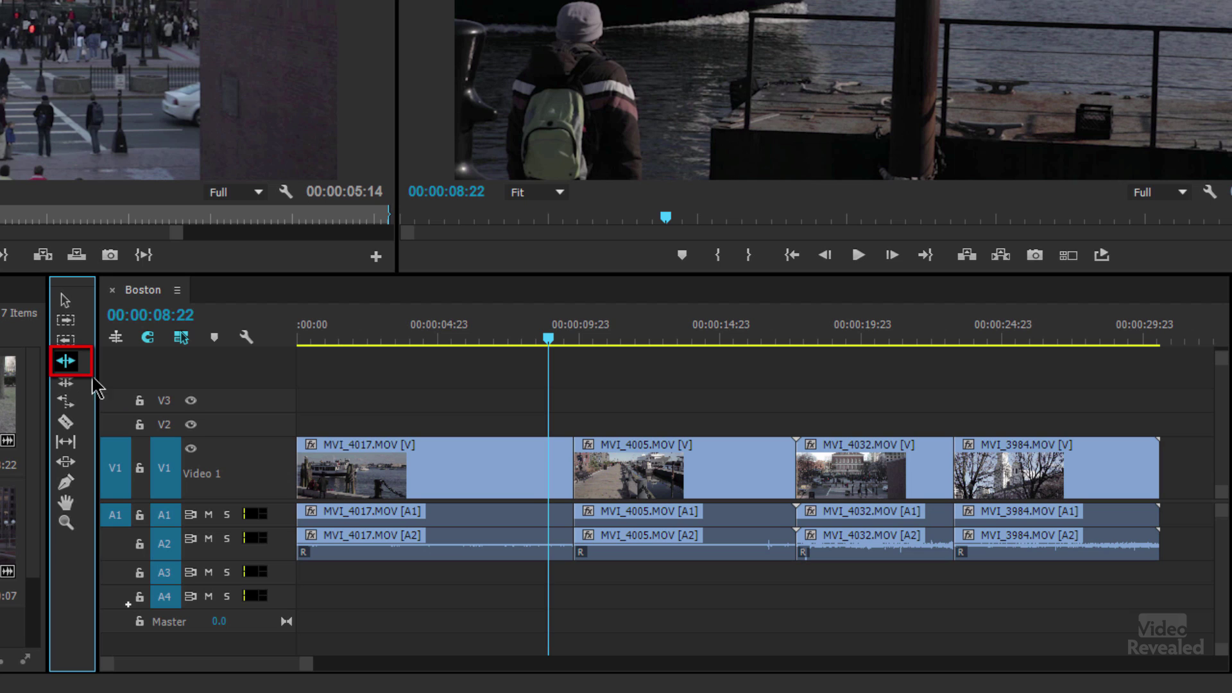
left_click(565, 457)
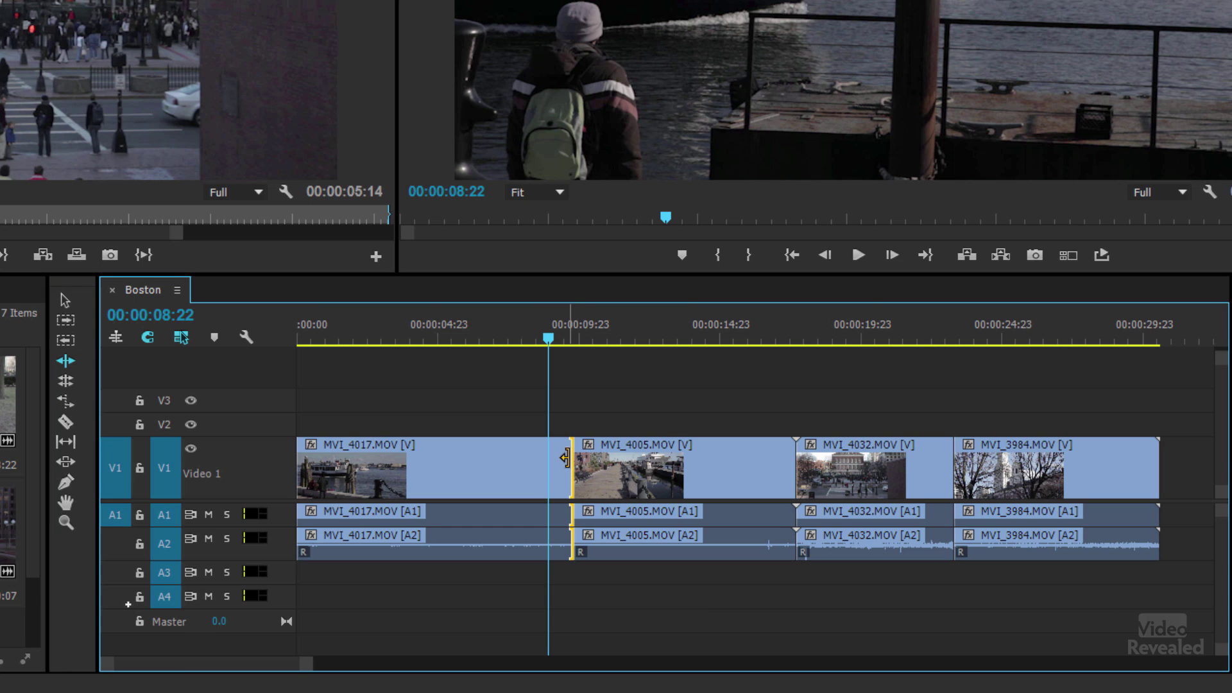
left_click_drag(562, 457, 547, 458)
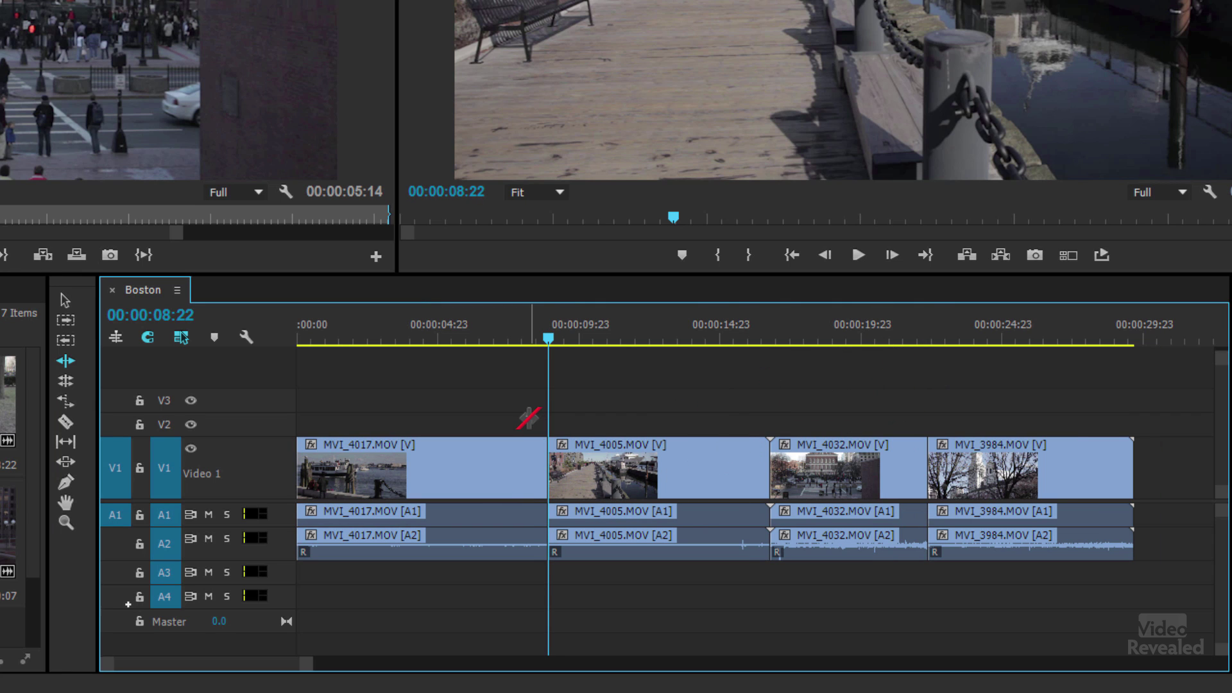
left_click_drag(544, 457, 574, 464)
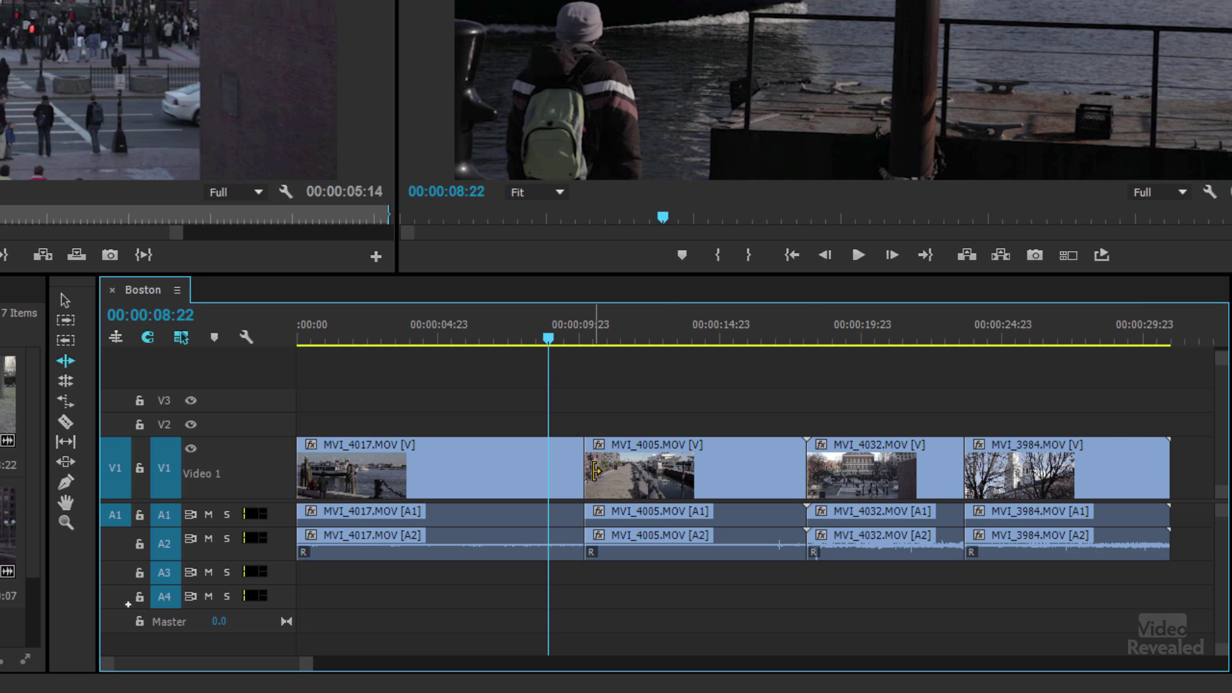
- Ripple-trim MVI_4005's start 2:04 later, then undo the extra trim
left_click_drag(601, 471, 673, 485)
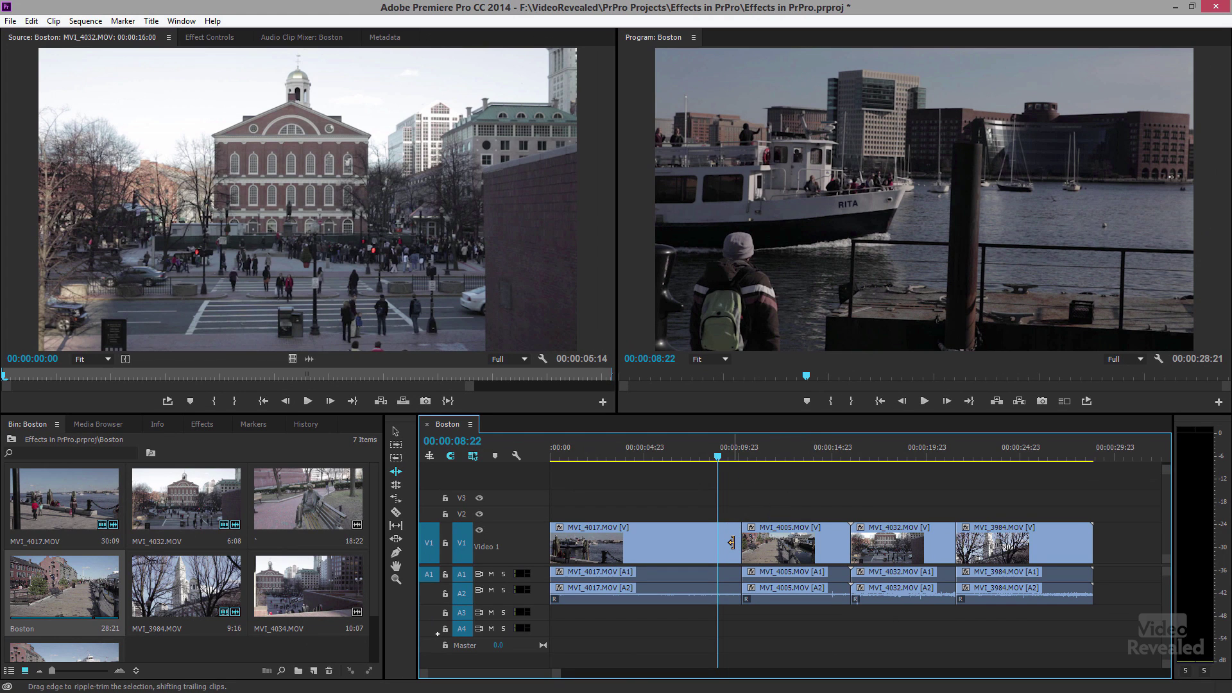
mouse_move(731, 542)
left_mouse_down()
mouse_move(742, 547)
mouse_move(710, 551)
left_mouse_up()
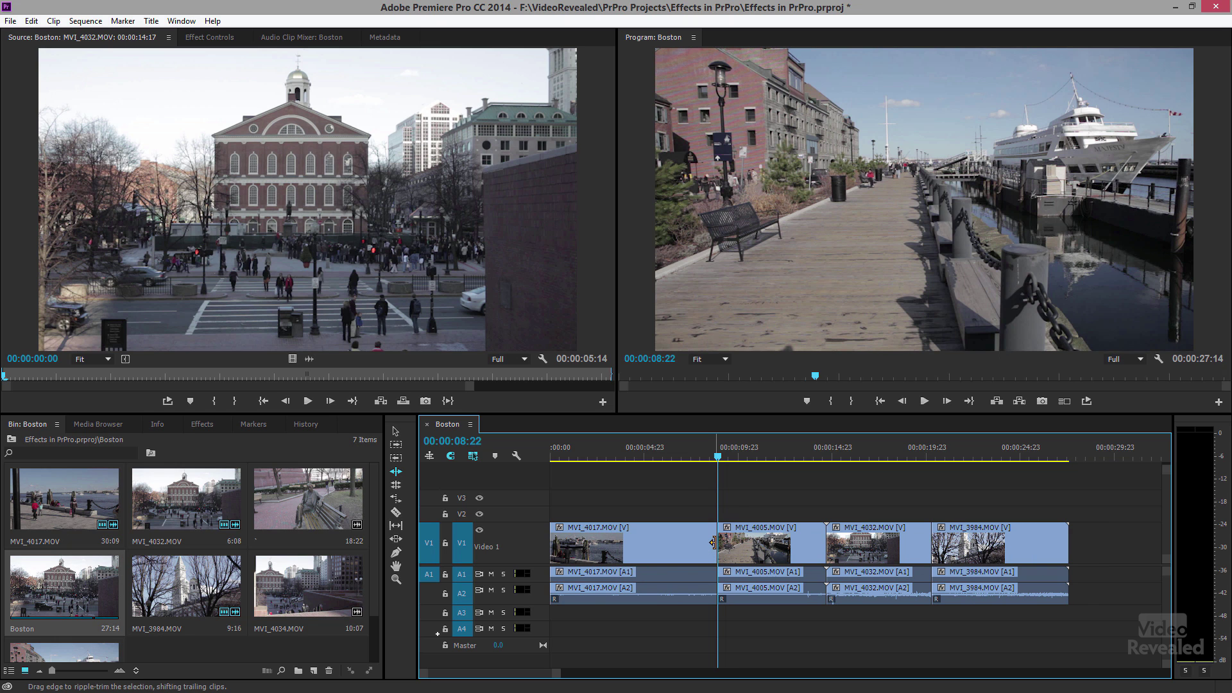
key("ctrl+z")
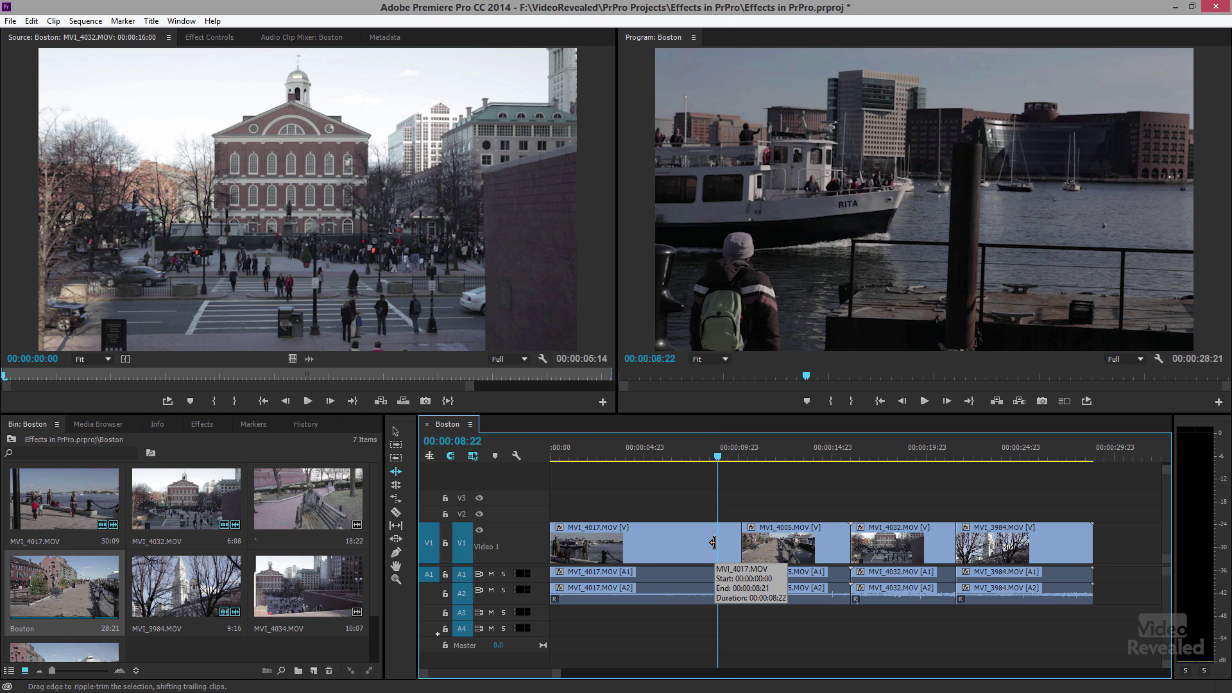
- Ripple-trim MVI_4017's end with a Ctrl-drag, then to a new playhead position using W
left_click(396, 431)
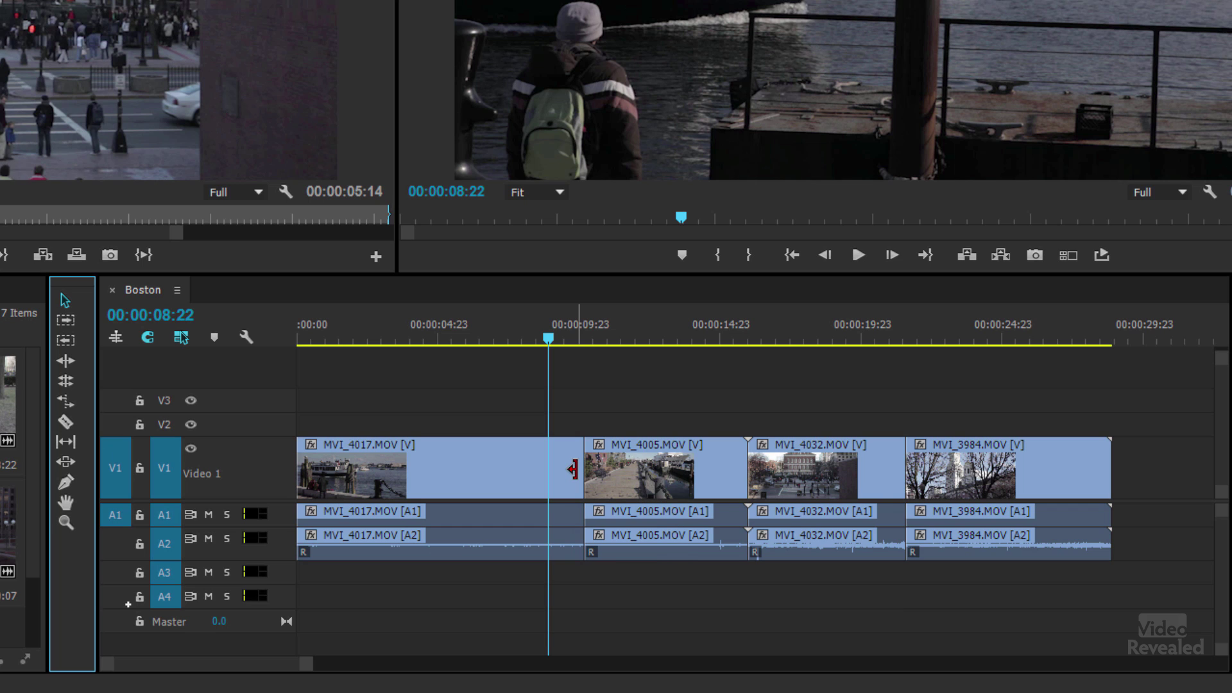
left_click_drag(571, 469, 544, 466)
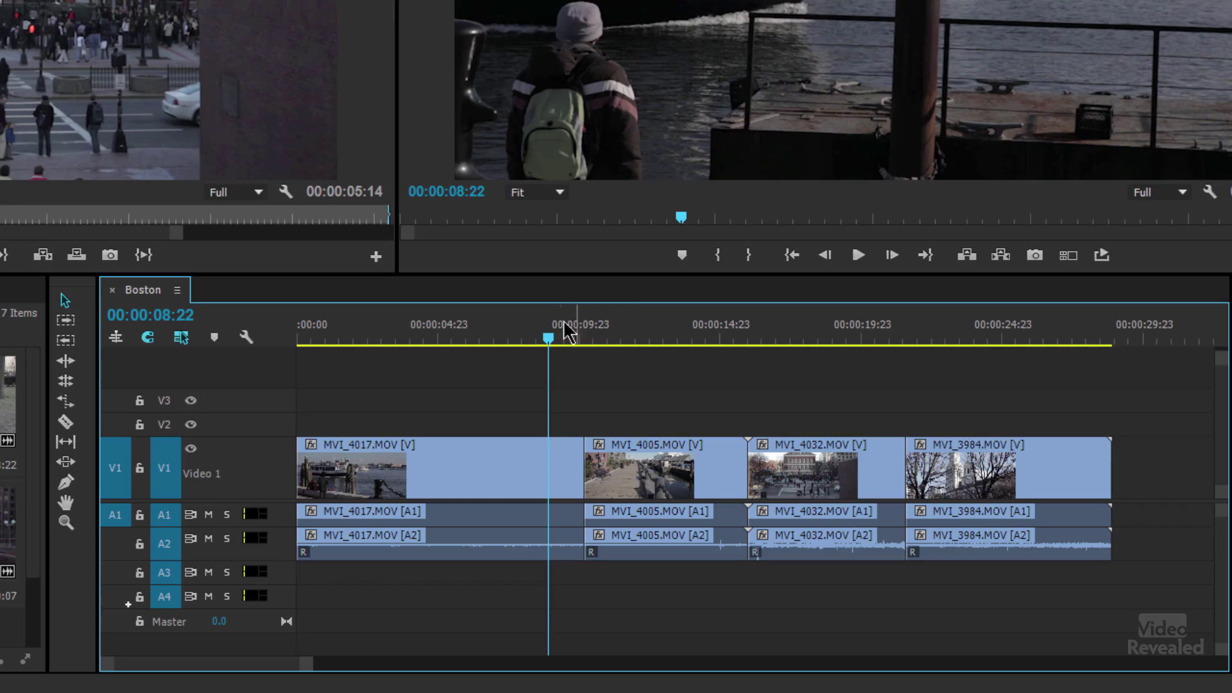
left_click_drag(524, 341, 558, 338)
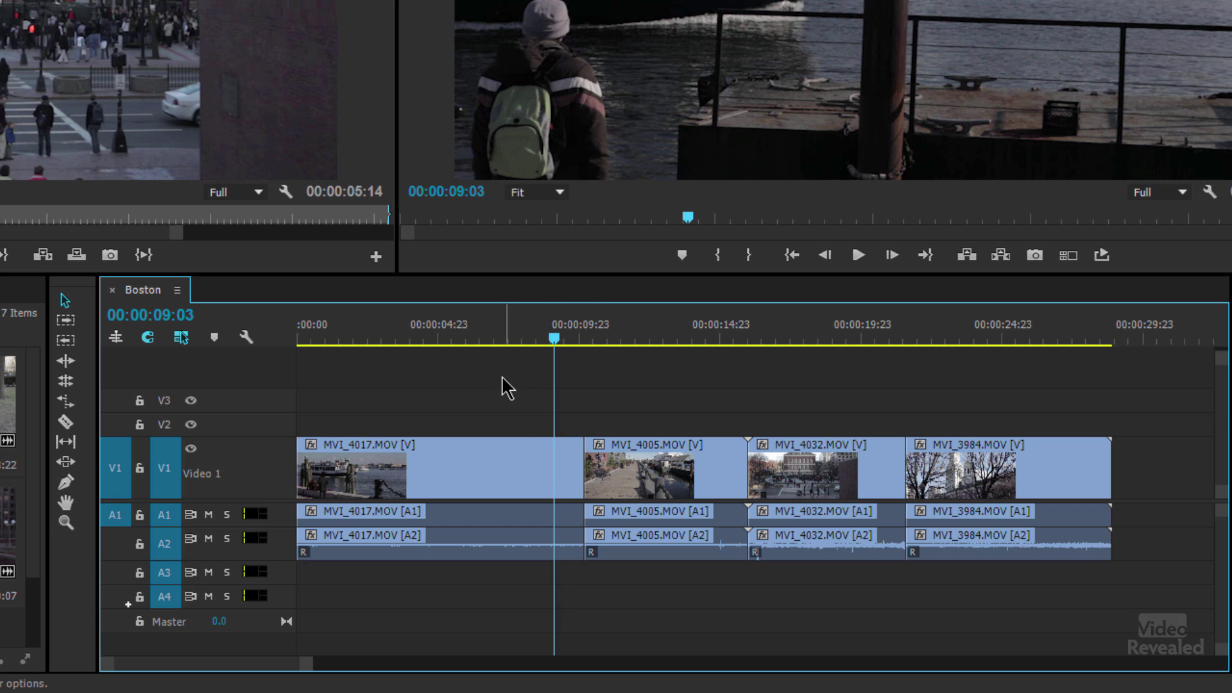
key("w")
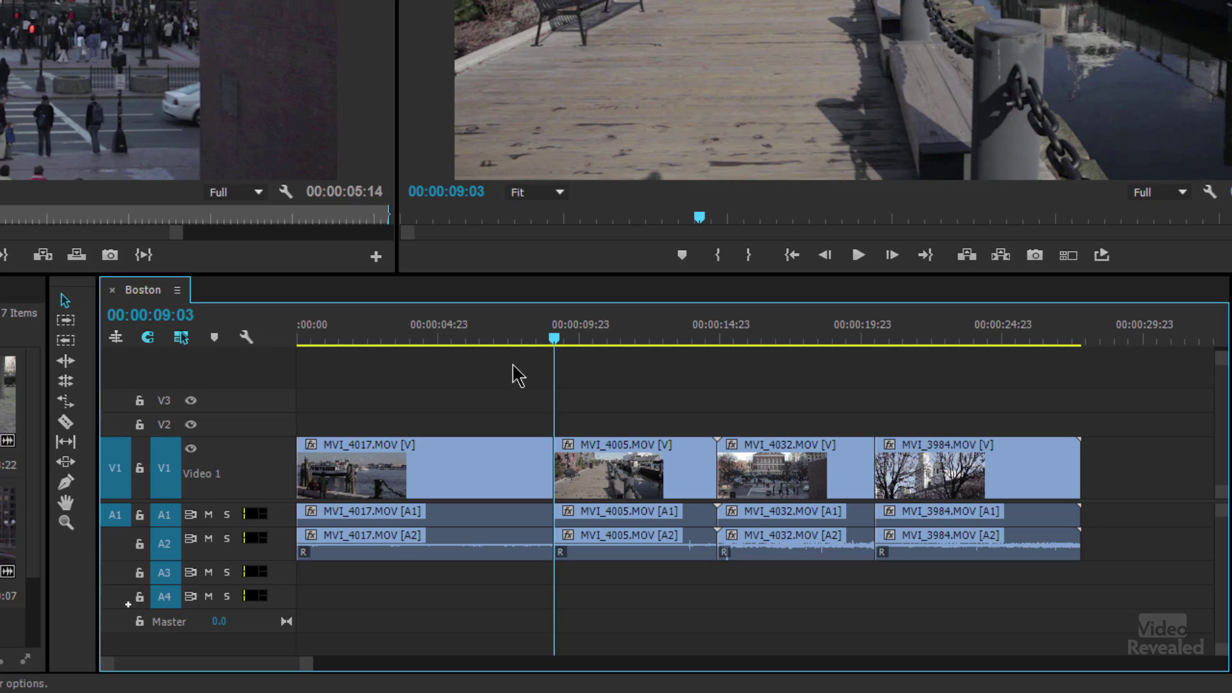
- Ripple-trim MVI_4005's start to the playhead with Q, then return the playhead to 7:10
left_click_drag(554, 344, 588, 350)
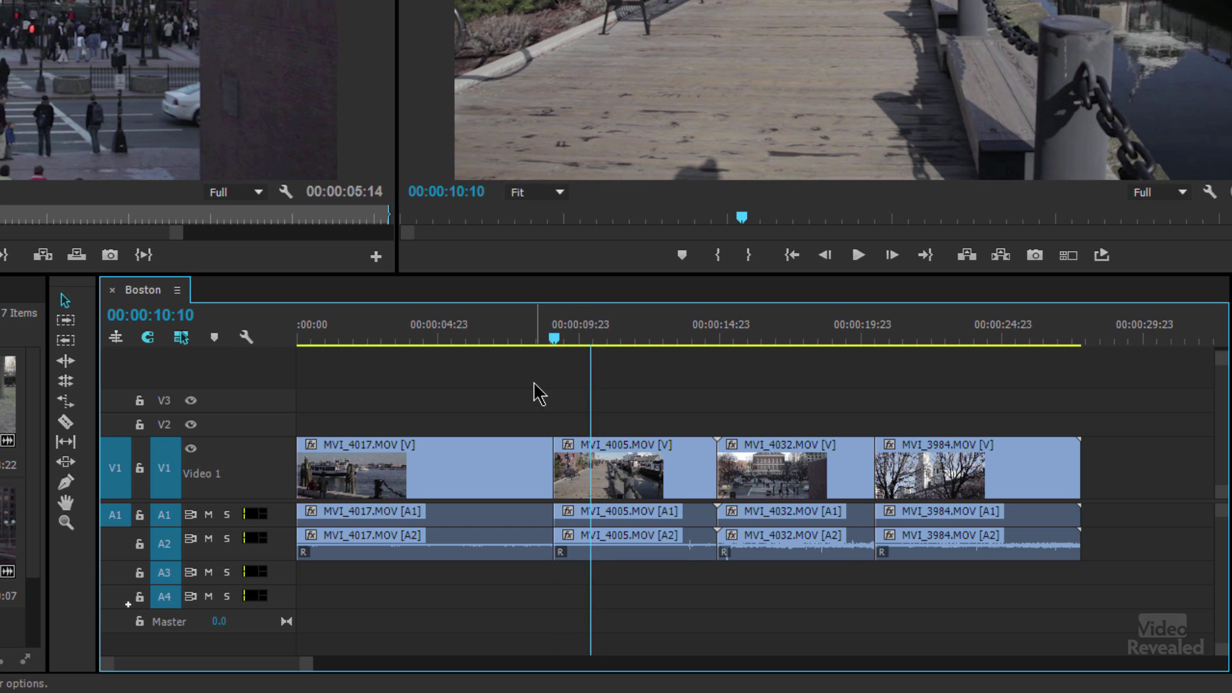
key("q")
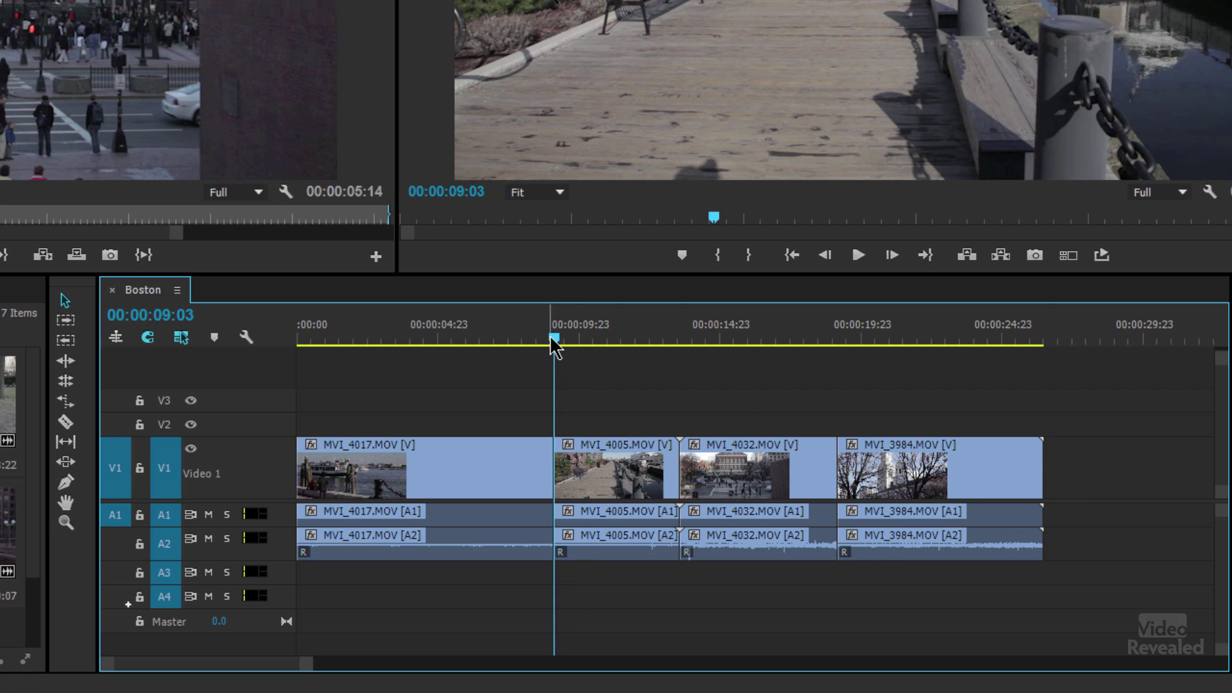
left_click_drag(553, 346, 507, 349)
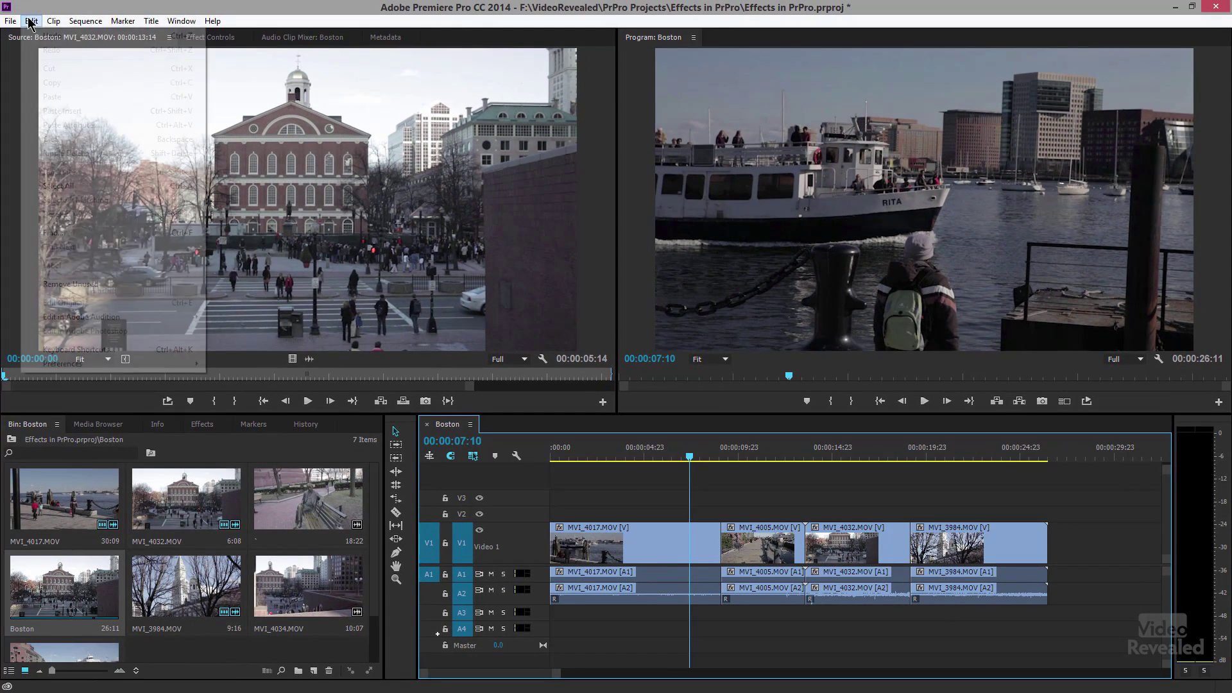
- Turn on 'Allow Selection tool to choose Roll and Ripple trims without modifier key', then ripple-drag MVI_4017's end
left_click(31, 21)
mouse_move(118, 364)
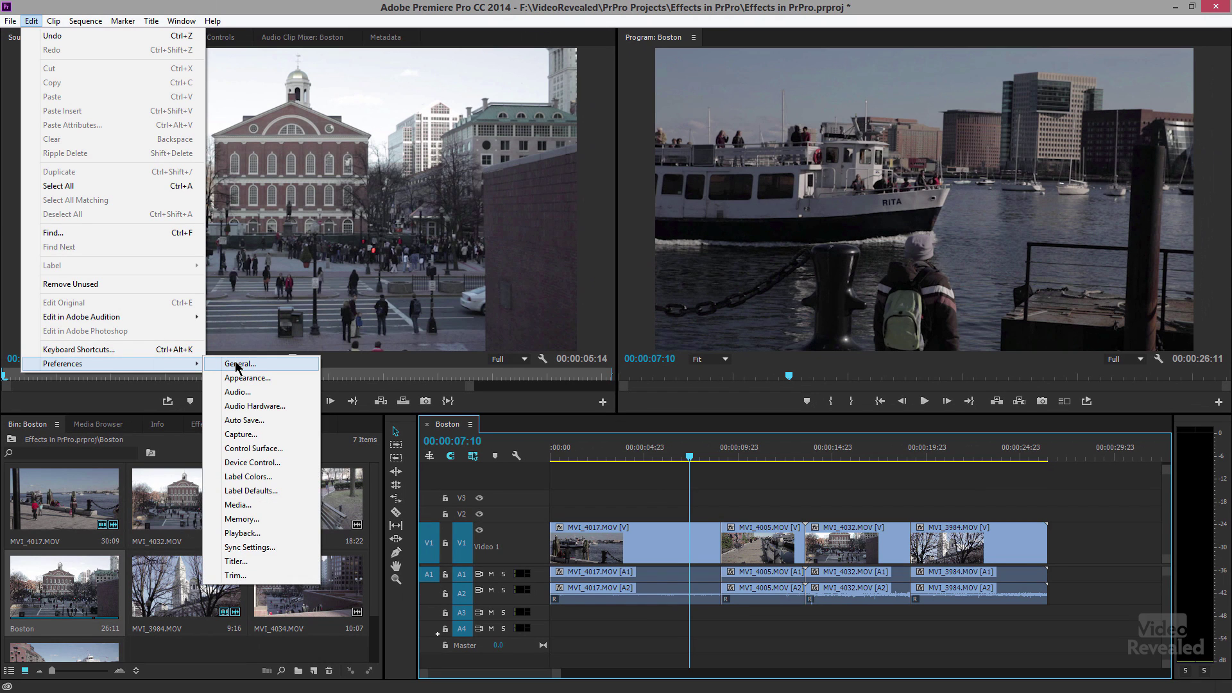
left_click(236, 363)
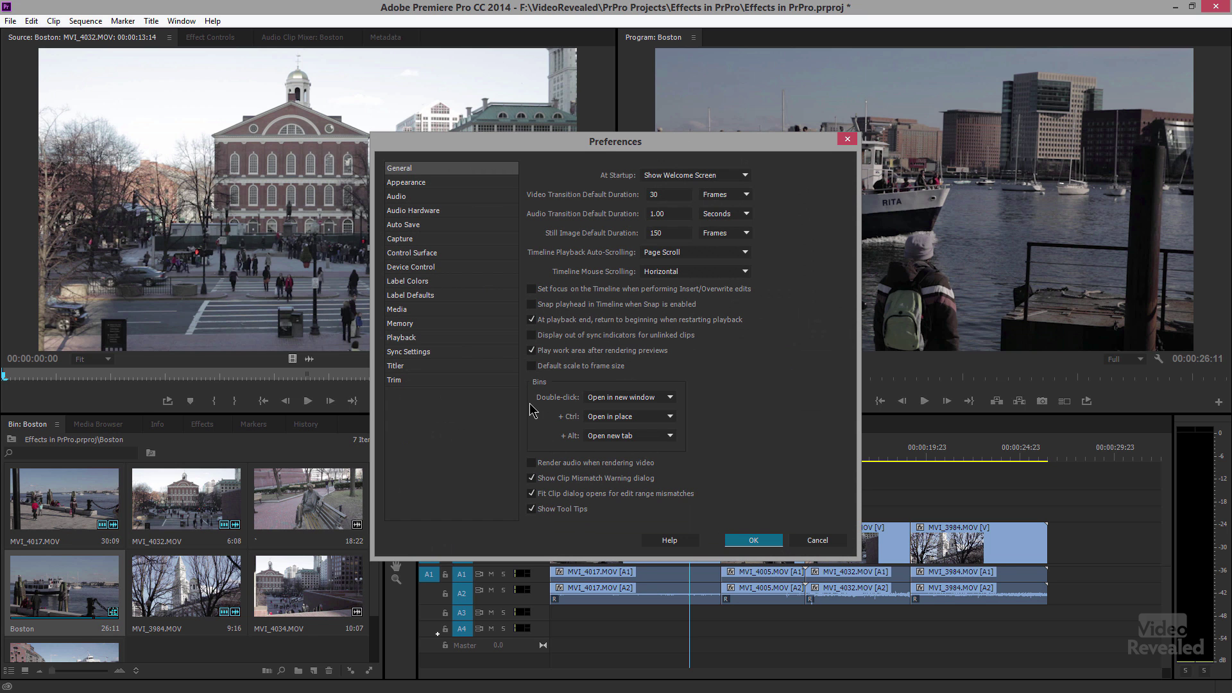
left_click(409, 381)
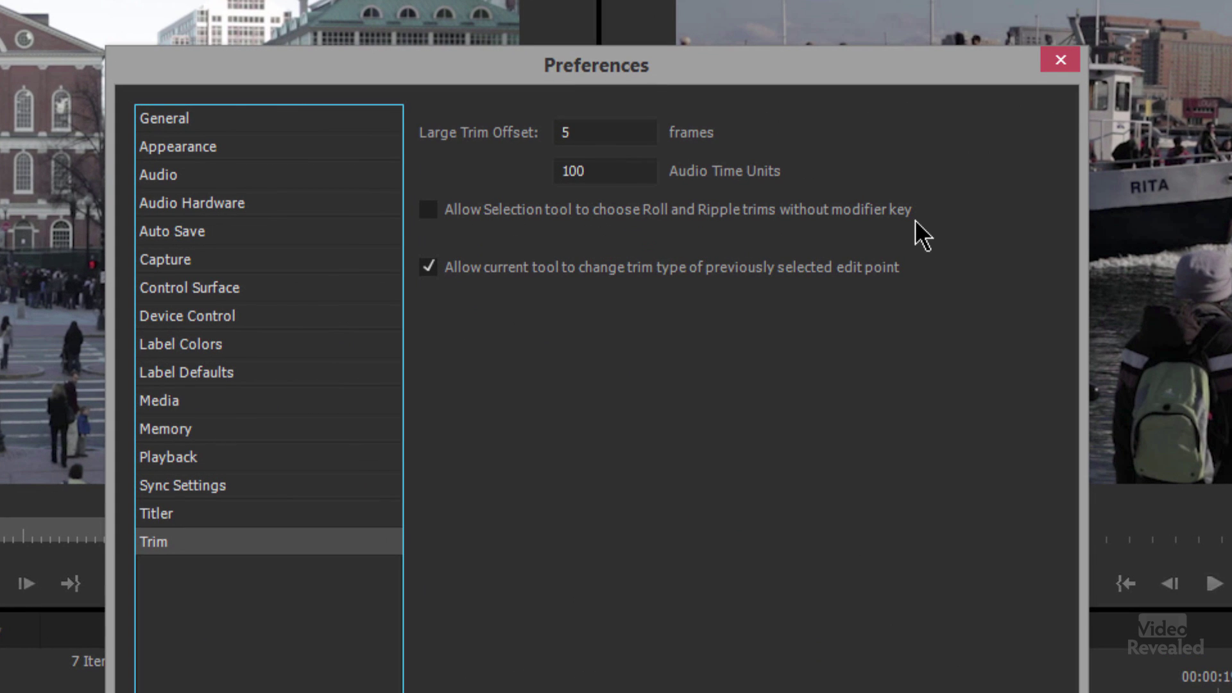
left_click(427, 210)
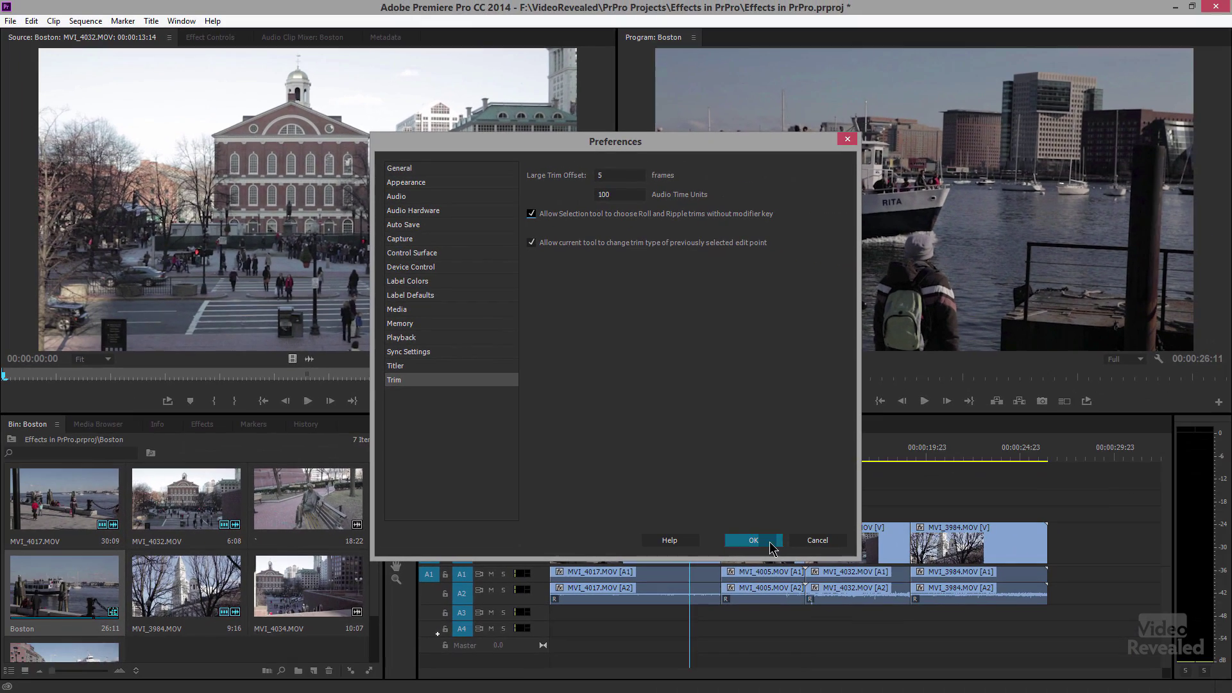
left_click(767, 544)
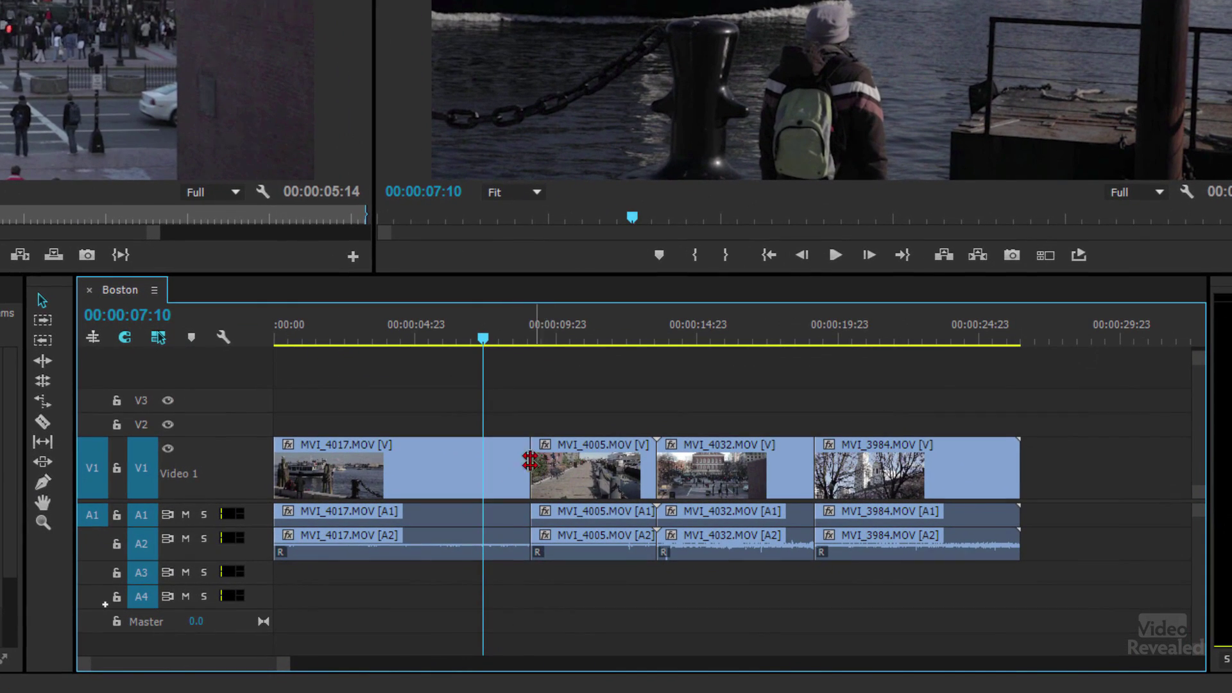
mouse_move(529, 462)
left_mouse_down()
mouse_move(506, 460)
mouse_move(542, 478)
mouse_move(509, 462)
mouse_move(539, 461)
left_mouse_up()
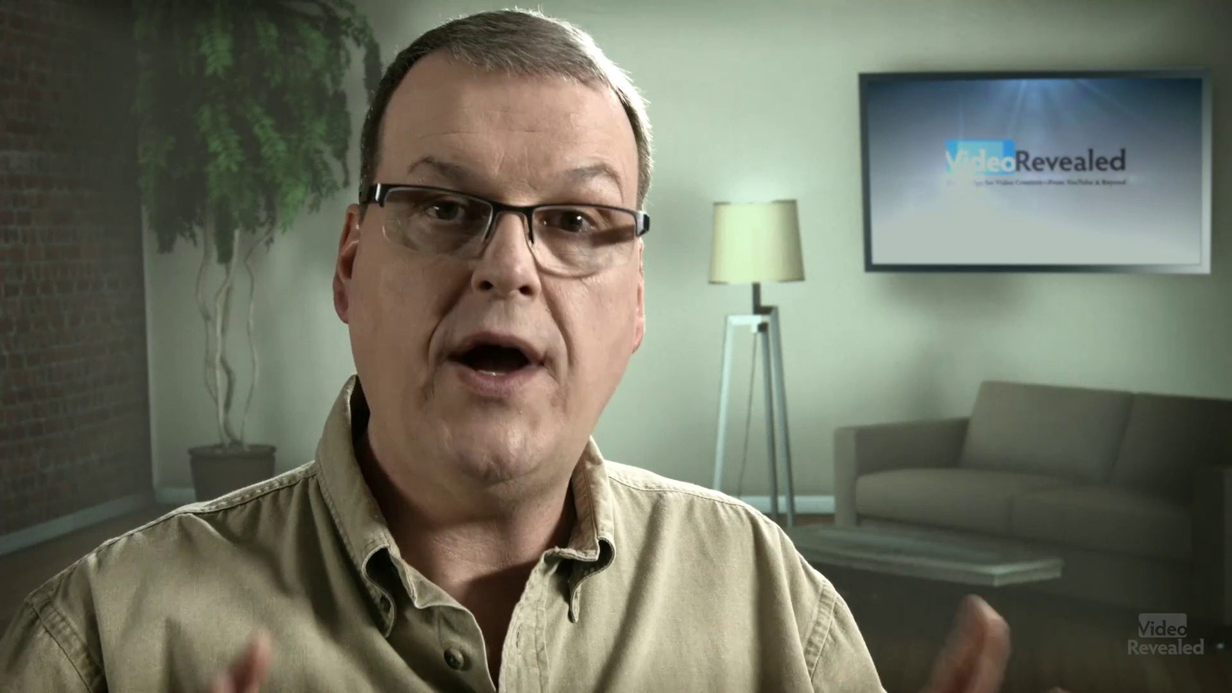